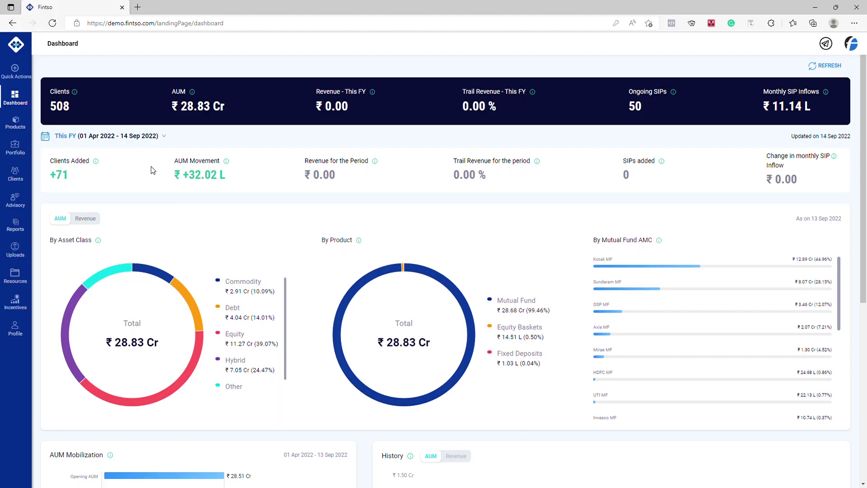
Go to the Profile settings page from the dashboard sidebar.
left_click(13, 332)
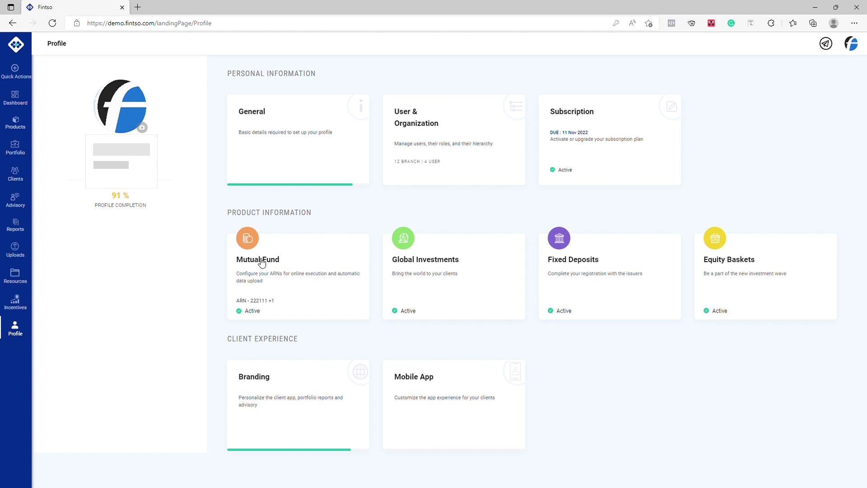
Enlarge the uploaded FINANCE logo in the crop dialog and edit the brand name to WealthCreation.
left_click(303, 382)
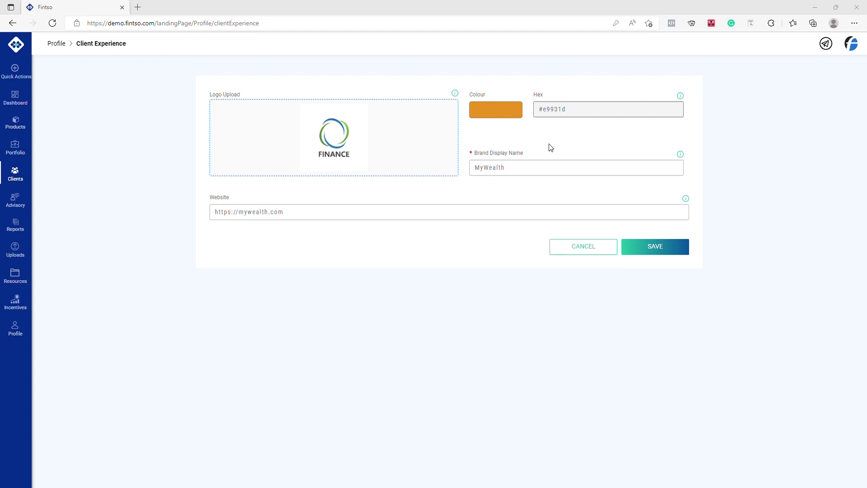
double_click(571, 139)
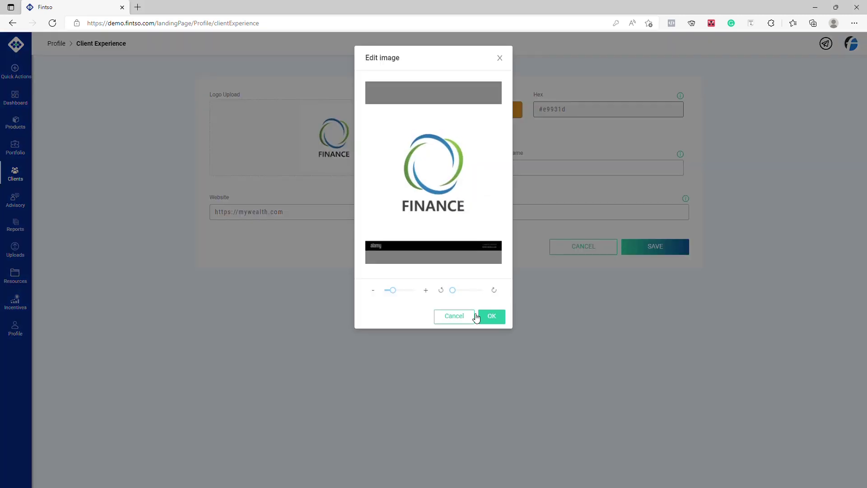
left_click_drag(393, 291, 400, 293)
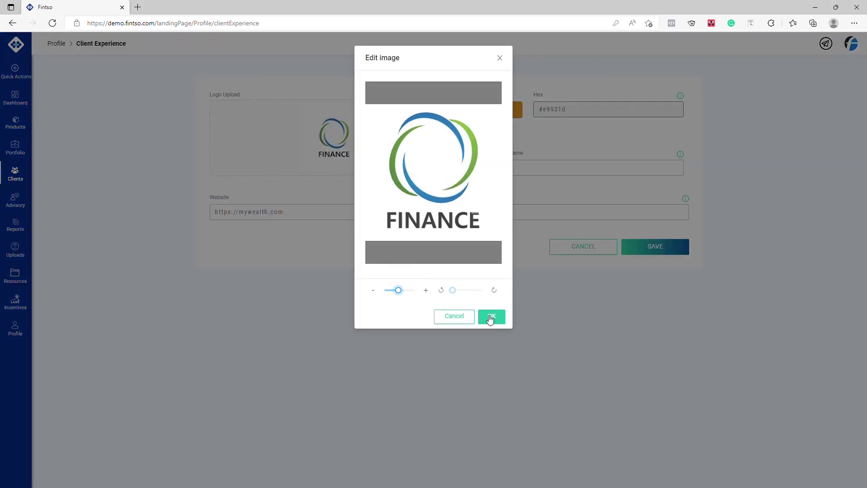
left_click(492, 316)
left_click(517, 169)
type("WealthCr")
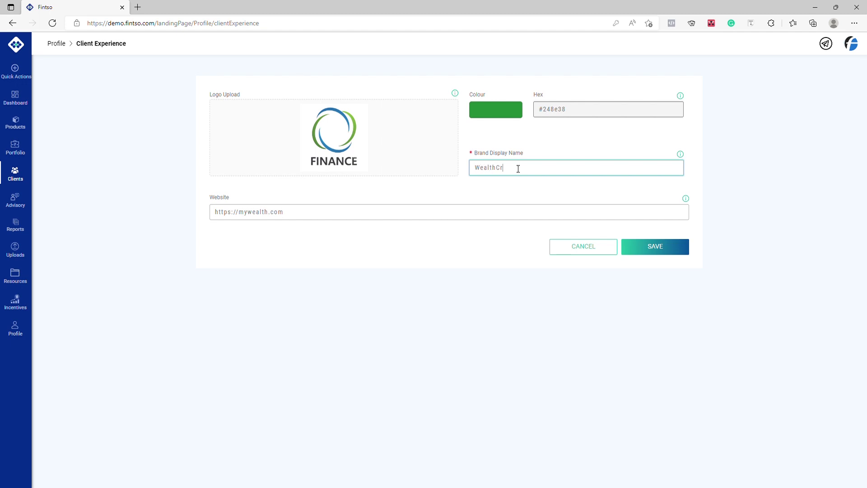
type("eati")
Set the brand colour to green #248e38 after trying the blues, and save the branding.
left_click(512, 110)
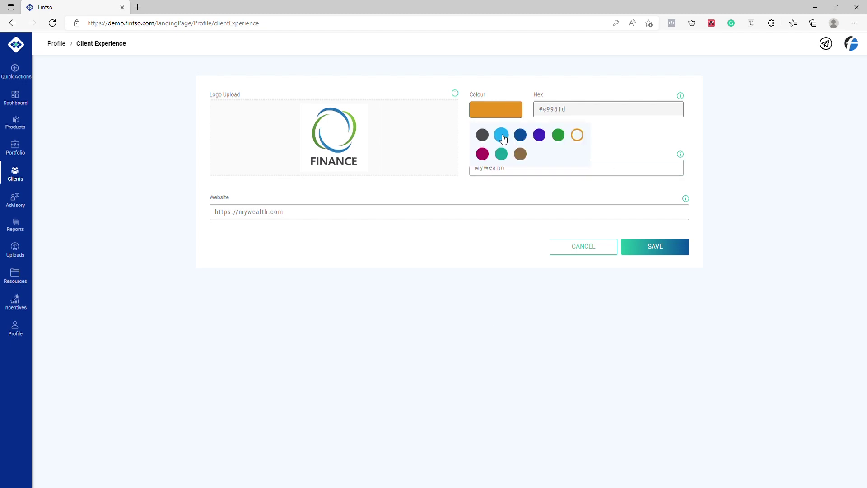
left_click(500, 135)
left_click(512, 110)
left_click(519, 134)
left_click(507, 108)
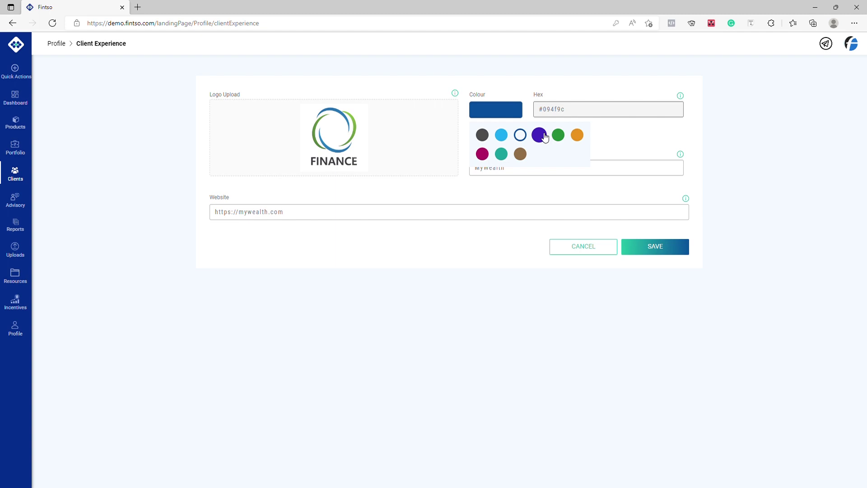
left_click(557, 134)
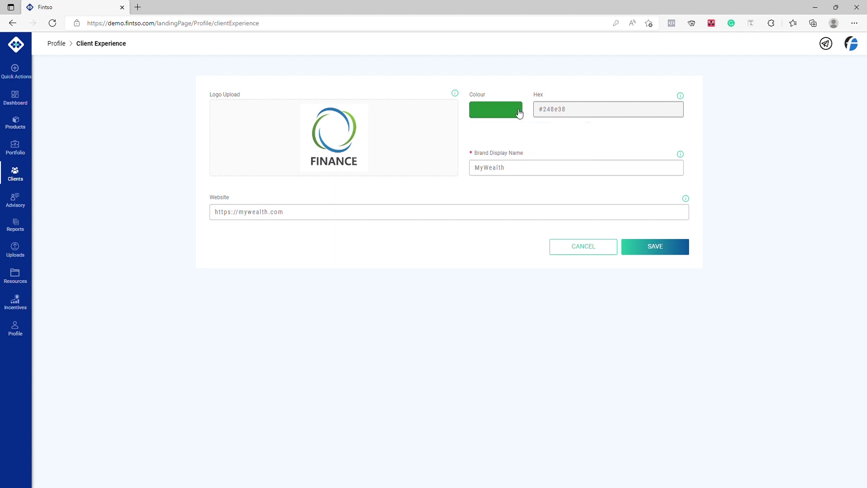
left_click(652, 249)
Go to the Mobile App settings, keeping automatic app activation for clients enabled.
left_click(425, 384)
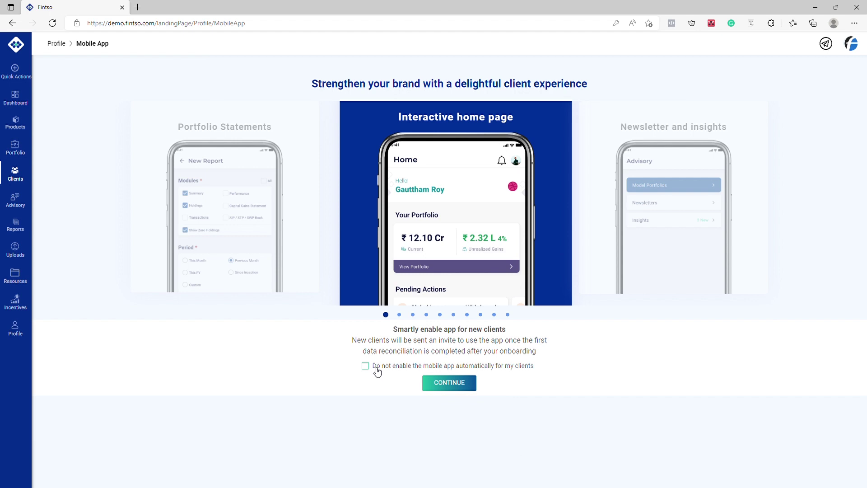
left_click(377, 371)
left_click(376, 371)
Browse the app feature preview slides from Newsletter through Portfolio Statements, then continue to the profile list.
left_click(412, 316)
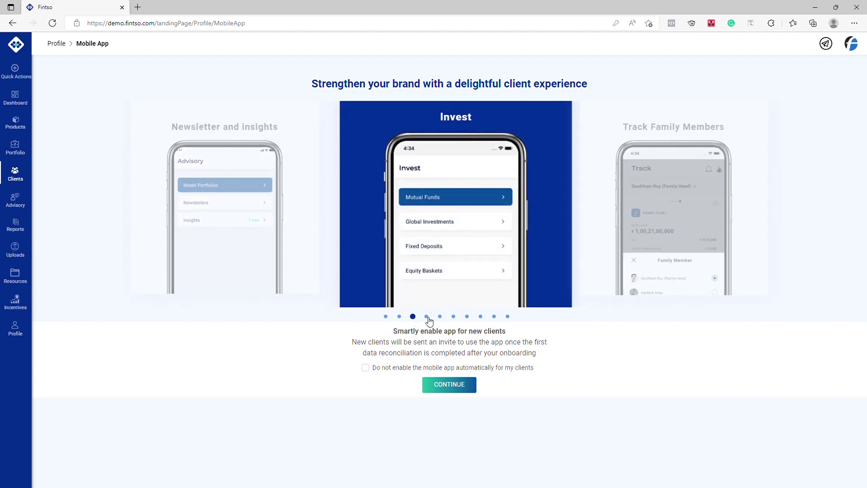
left_click(426, 317)
left_click(440, 317)
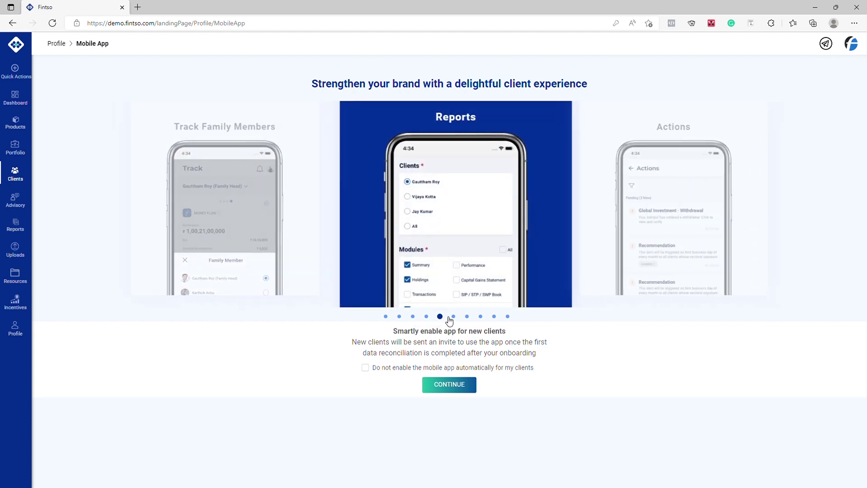
left_click(453, 317)
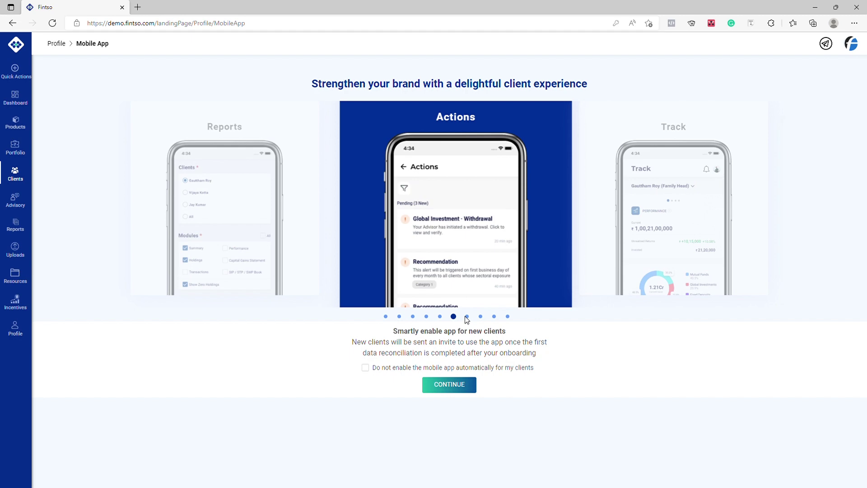
left_click(466, 316)
left_click(480, 317)
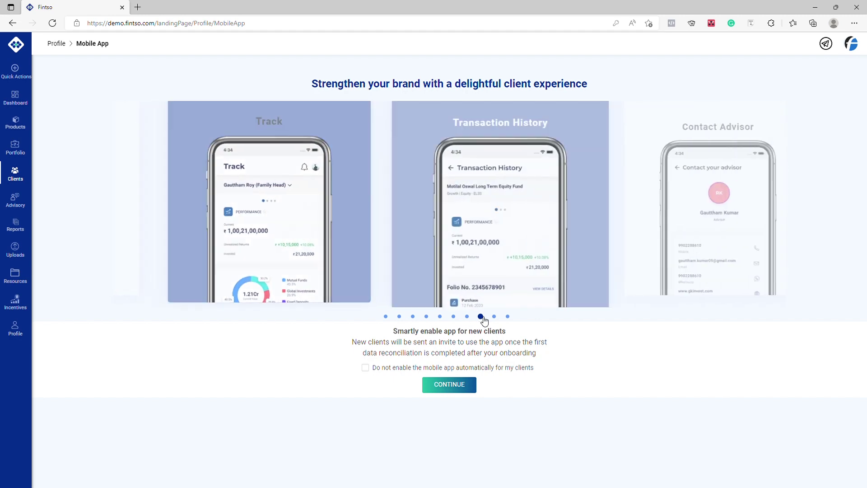
left_click(494, 316)
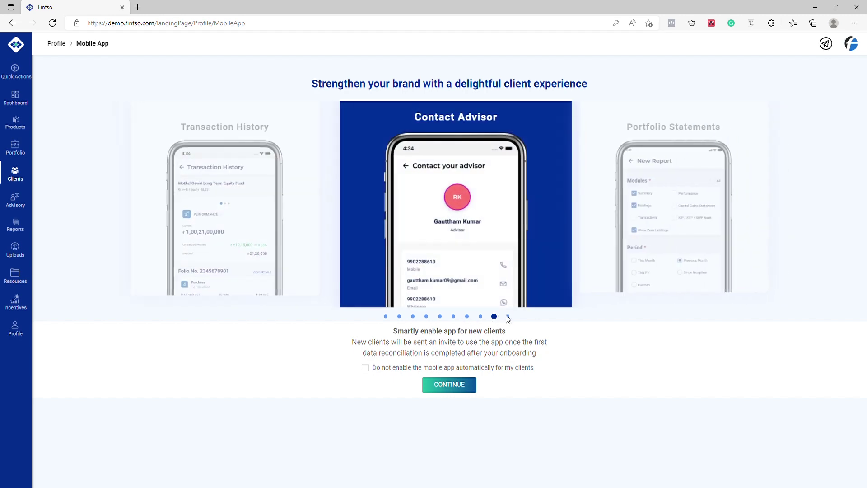
left_click(507, 316)
left_click(449, 384)
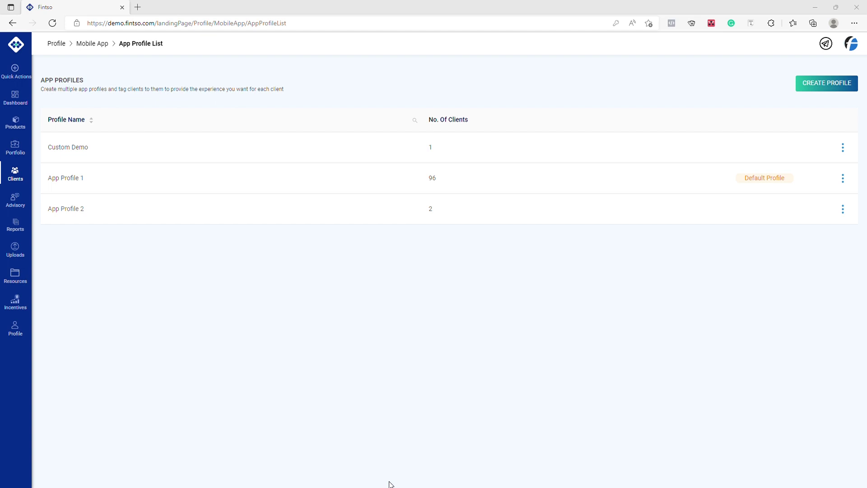
Start creating a new app profile from the App Profile List.
left_click(829, 90)
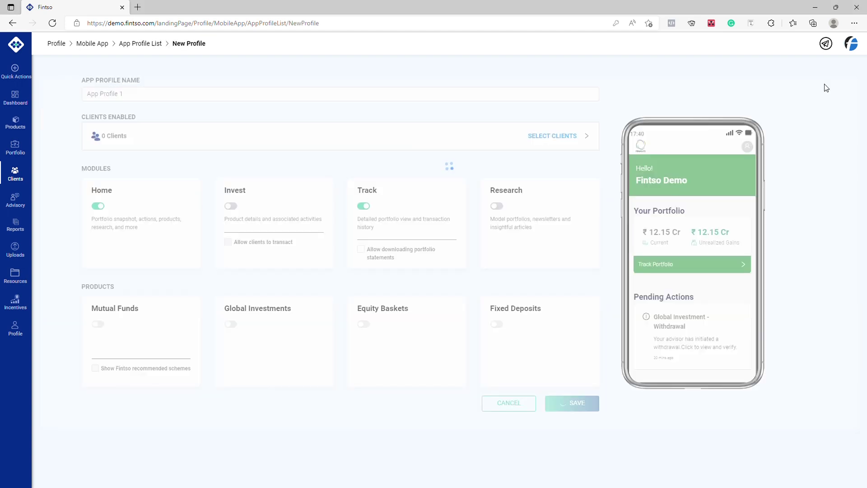
Name the new profile HNI Investors and search the client list to enable 5 clients.
left_click(278, 100)
type("HNI I")
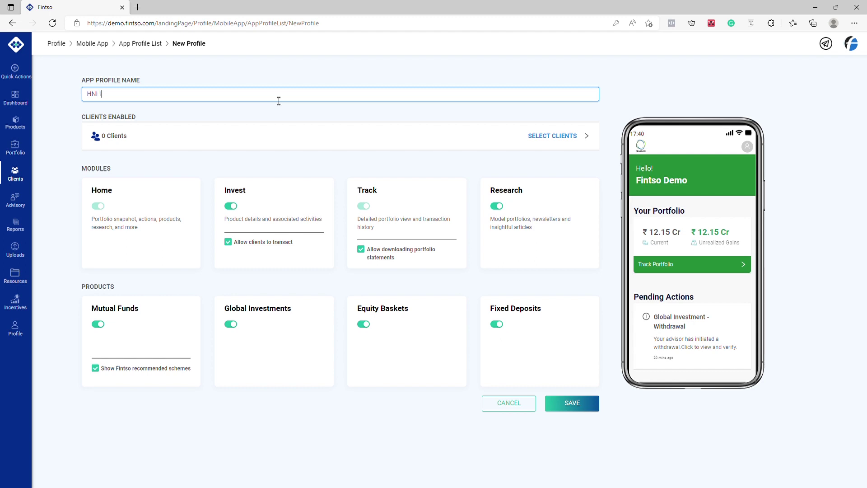
type("nvestors")
left_click(540, 136)
left_click(406, 175)
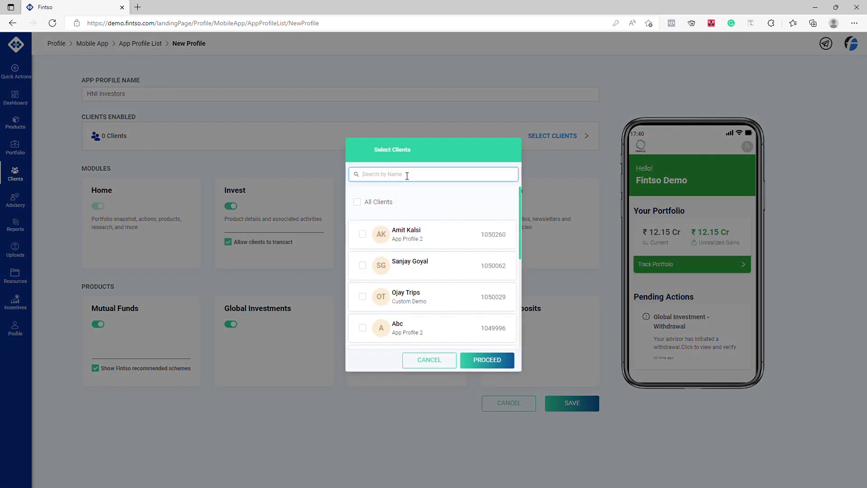
type("Type a")
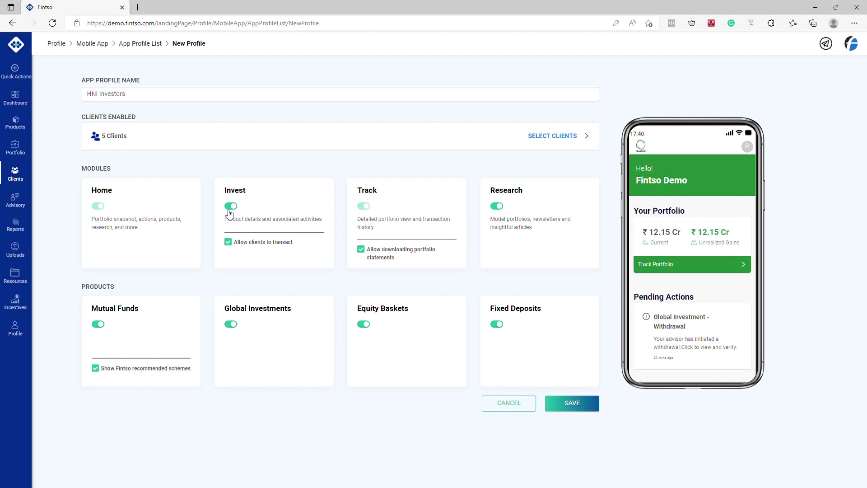
Preview the Invest, Track, Research and Home module screens, ending on Invest's product list.
left_click(268, 204)
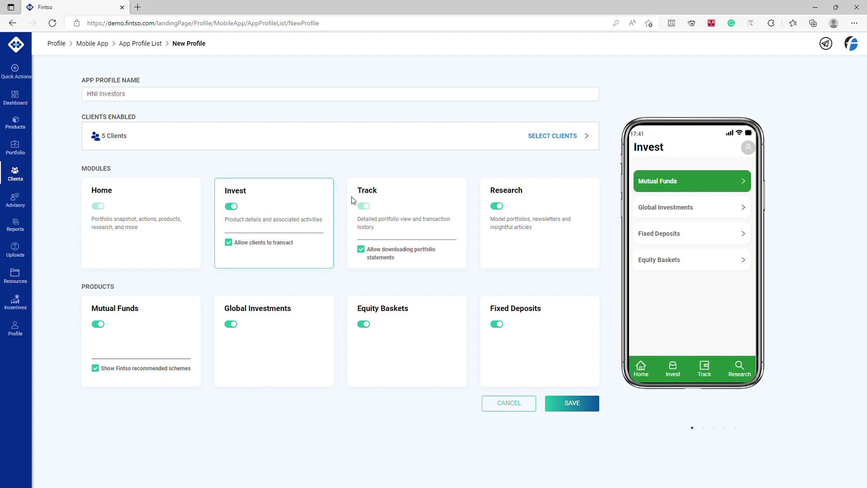
left_click(414, 194)
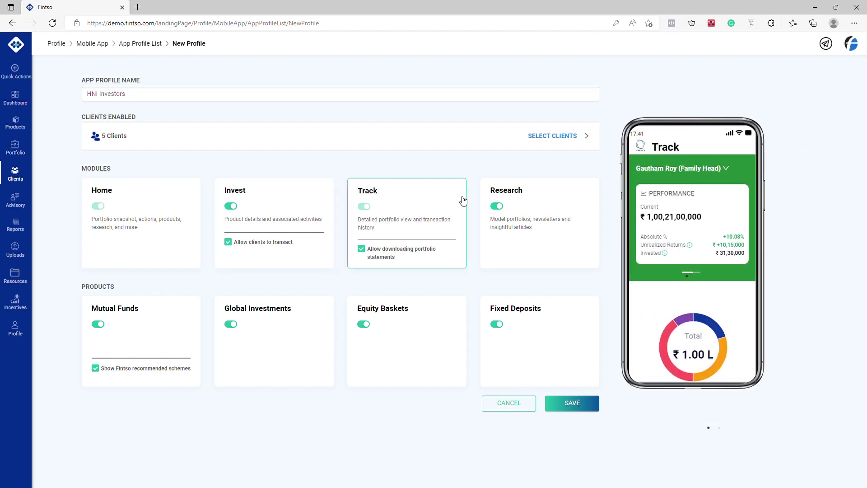
left_click(565, 197)
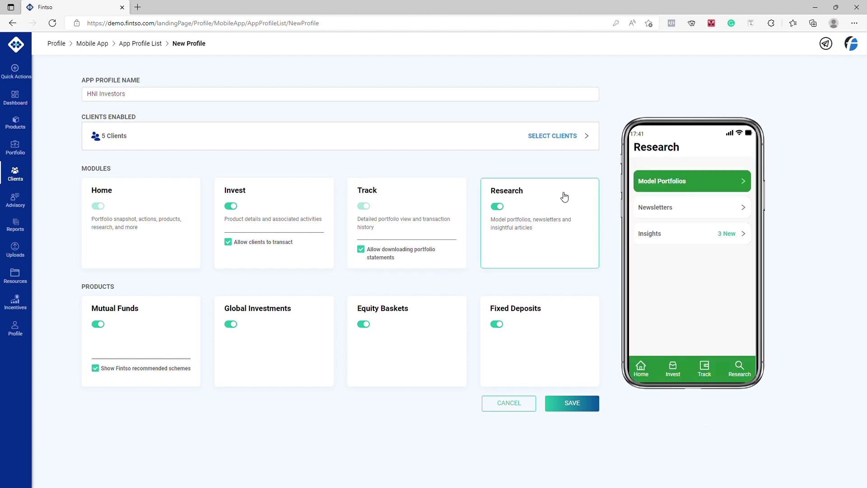
left_click(180, 210)
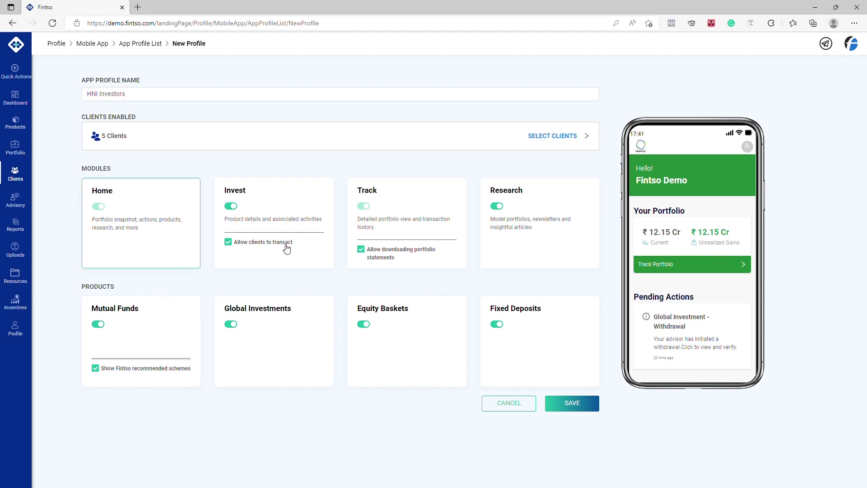
left_click(154, 253)
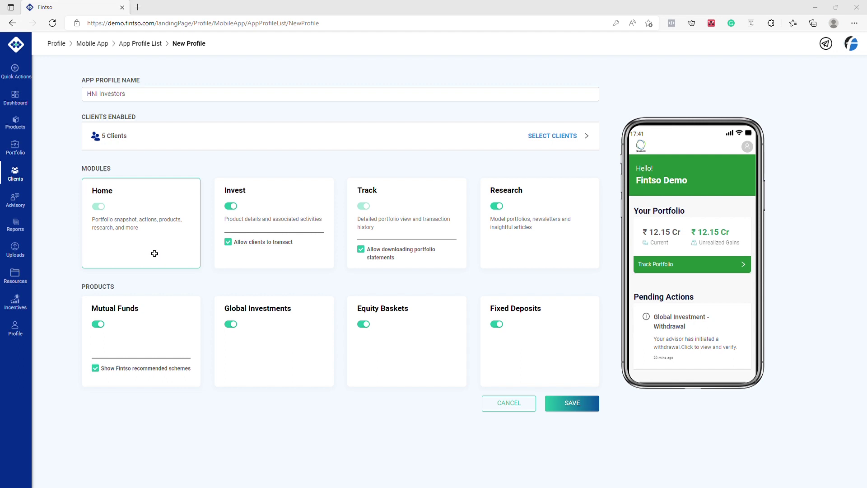
left_click(268, 203)
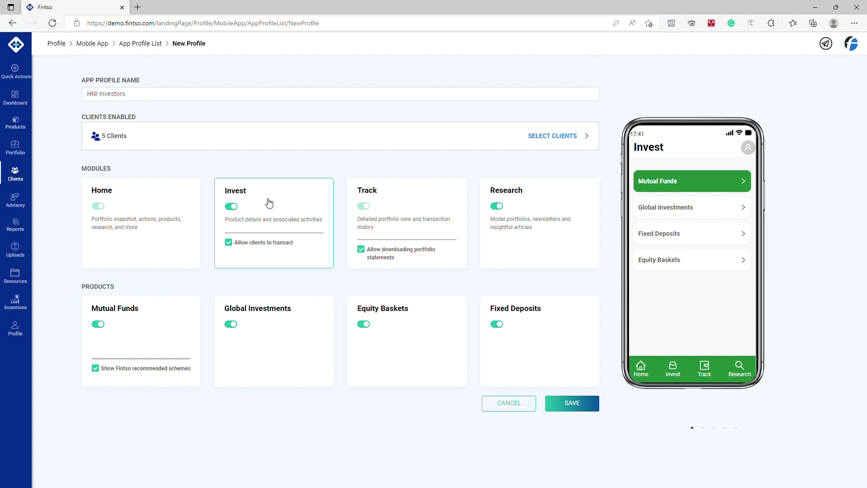
left_click(98, 325)
left_click(98, 327)
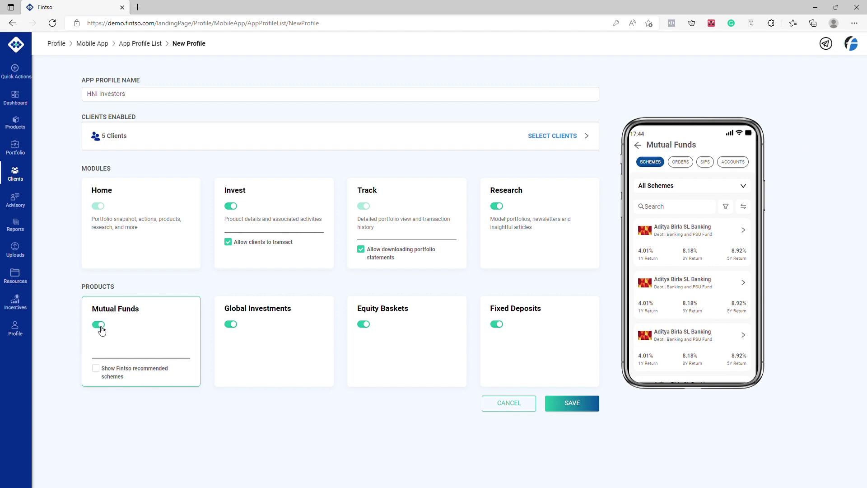
left_click(98, 371)
left_click(232, 325)
left_click(233, 325)
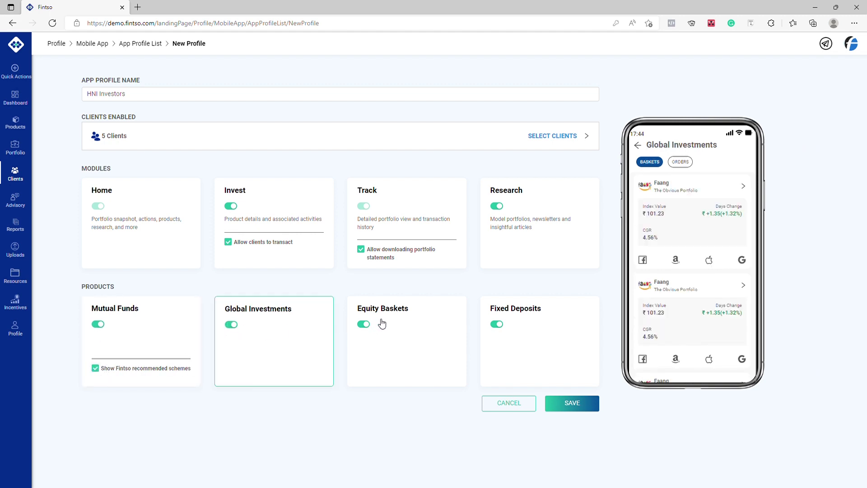
left_click(366, 325)
left_click(368, 325)
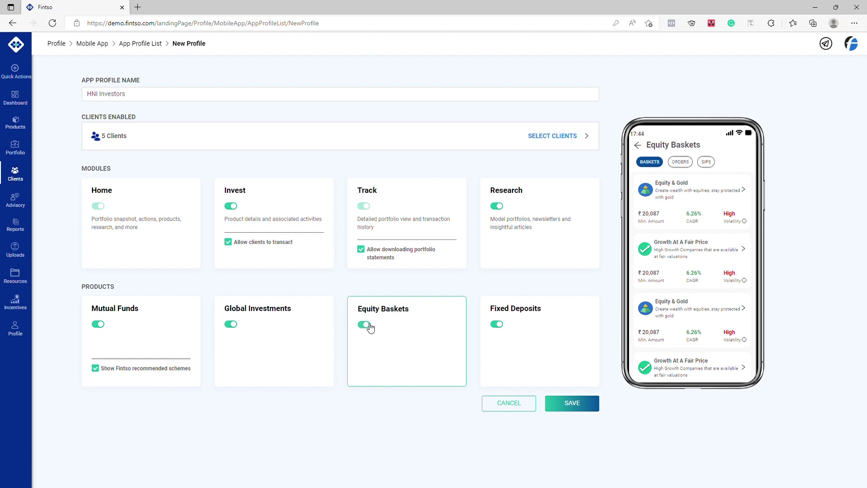
left_click(499, 325)
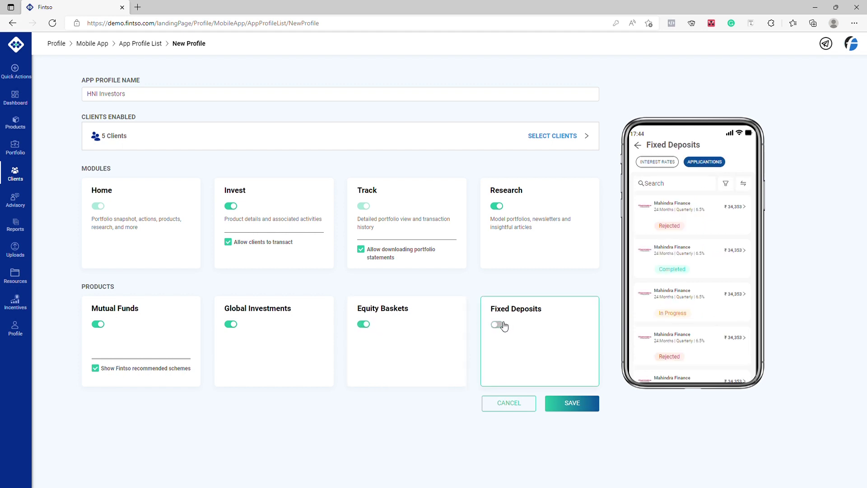
left_click(498, 325)
left_click(233, 248)
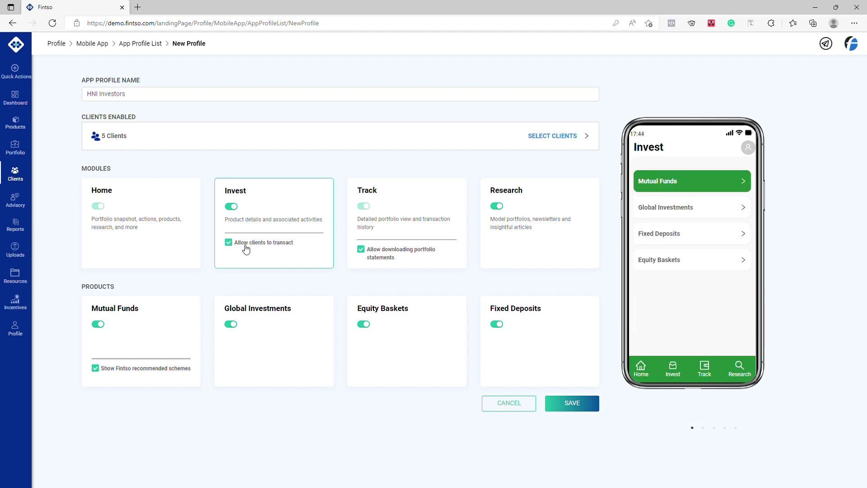
Disallow clients from transacting in the Invest module for this profile.
left_click(235, 247)
left_click(235, 245)
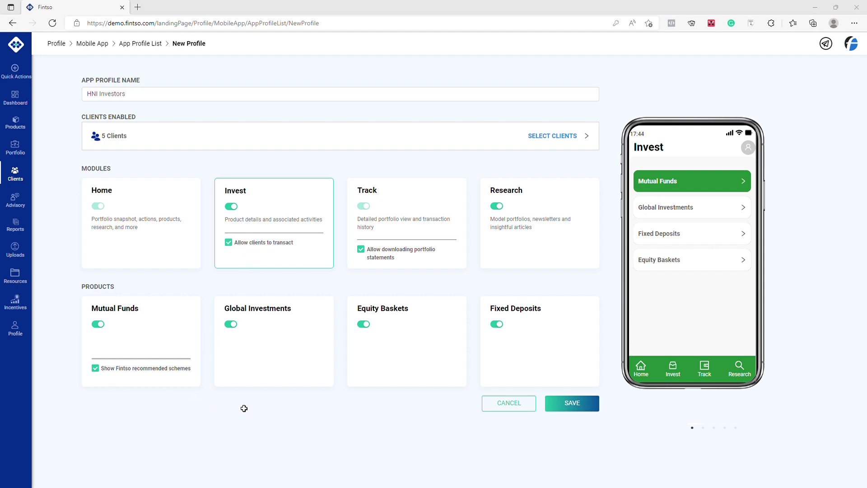
left_click(413, 195)
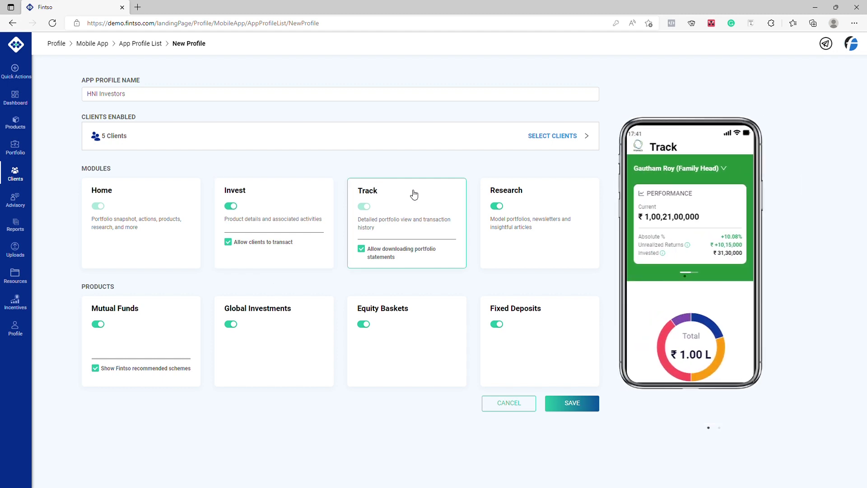
left_click(361, 249)
Keep portfolio statement downloads and the Research module enabled after toggling each off and on.
left_click(364, 255)
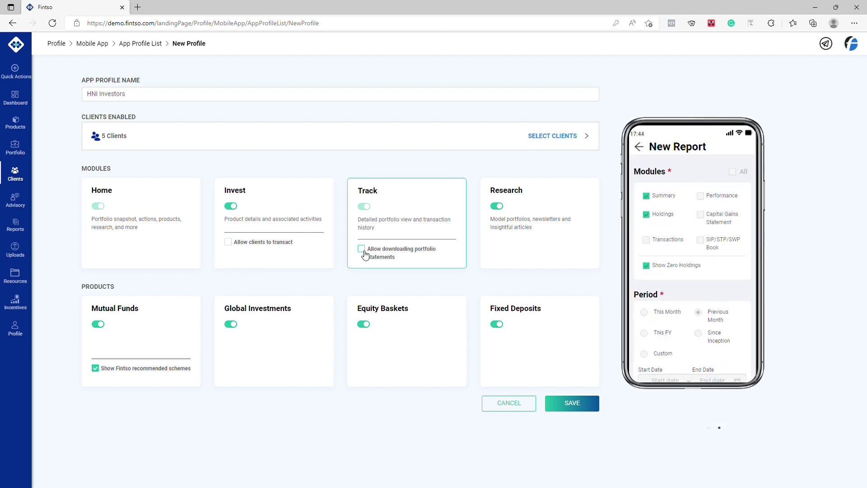
left_click(364, 255)
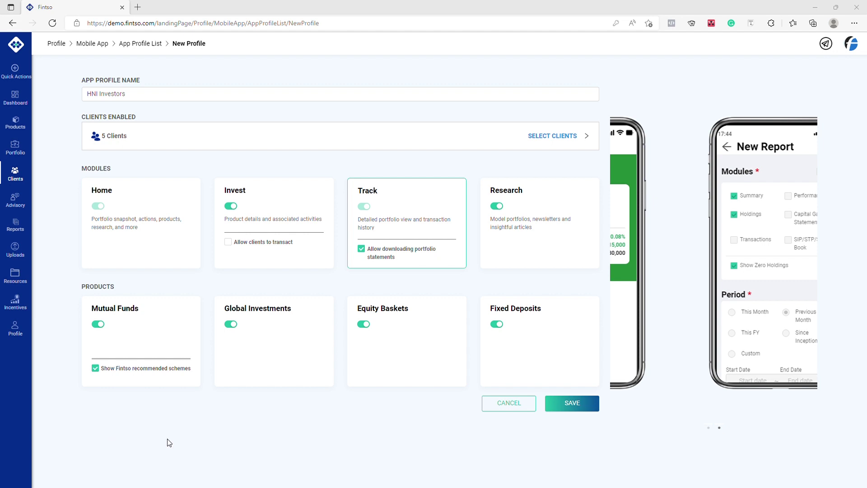
left_click(497, 208)
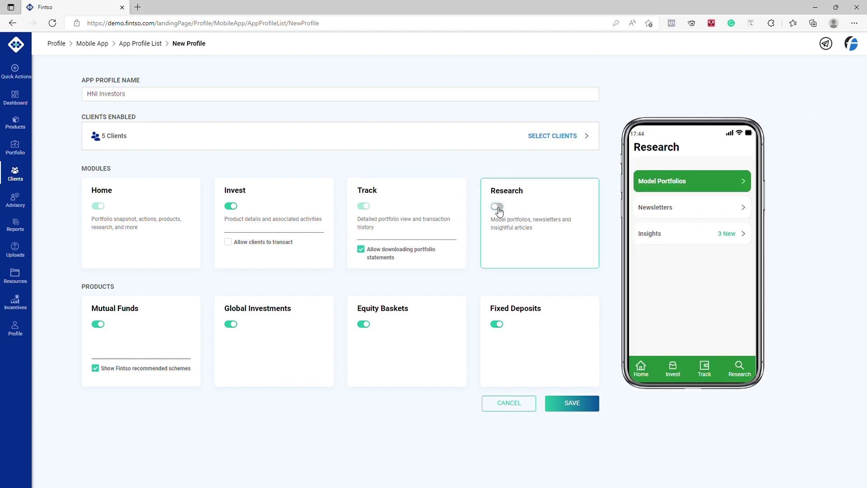
left_click(498, 207)
Save the HNI Investors profile and return to the App Profile List showing it with 5 clients.
left_click(577, 412)
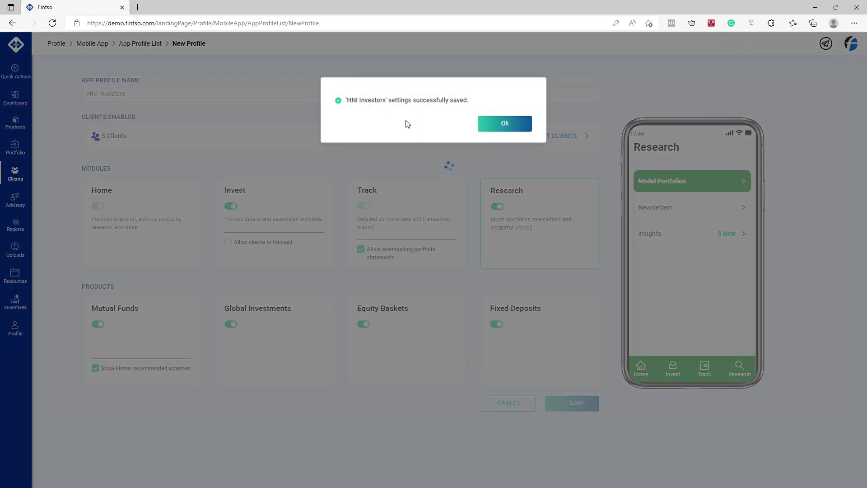
left_click(514, 124)
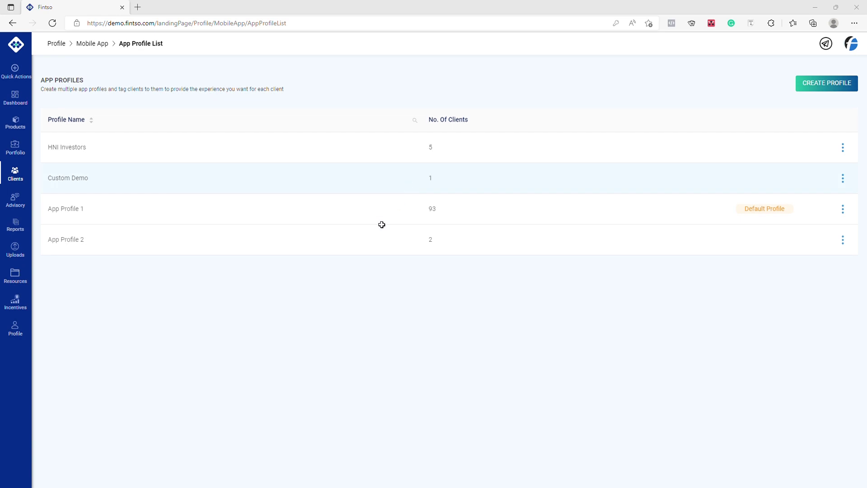